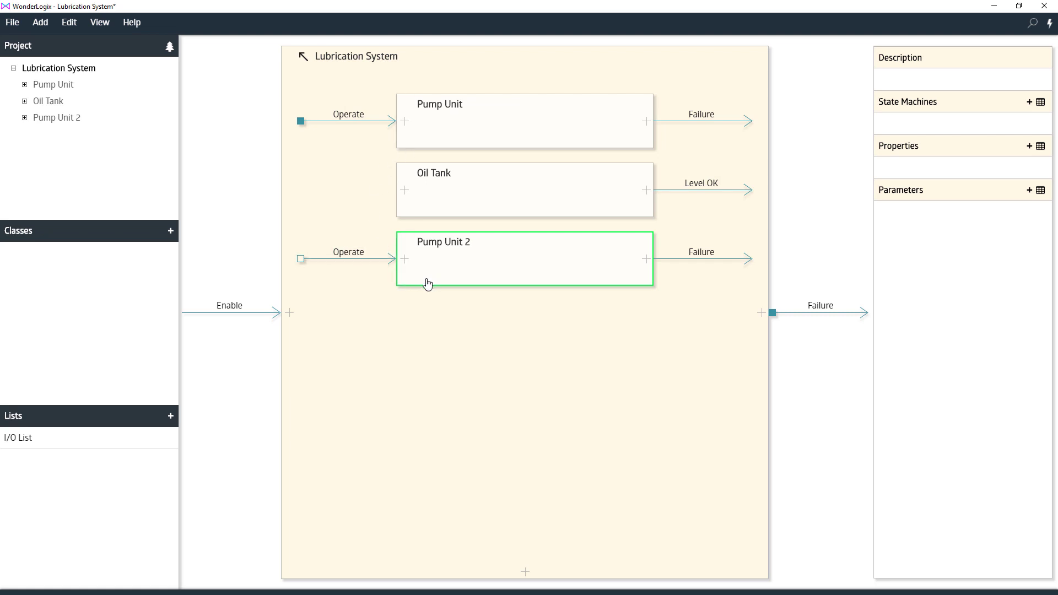
Step: Add an input named Input to the Pump Unit component
left_click(405, 121)
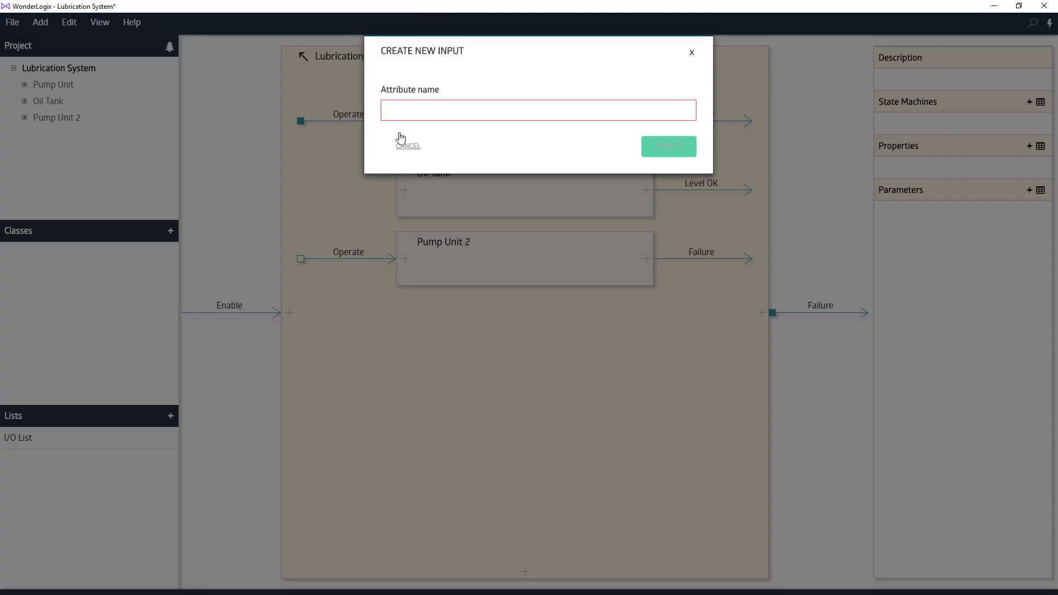
type("Input")
key("Return")
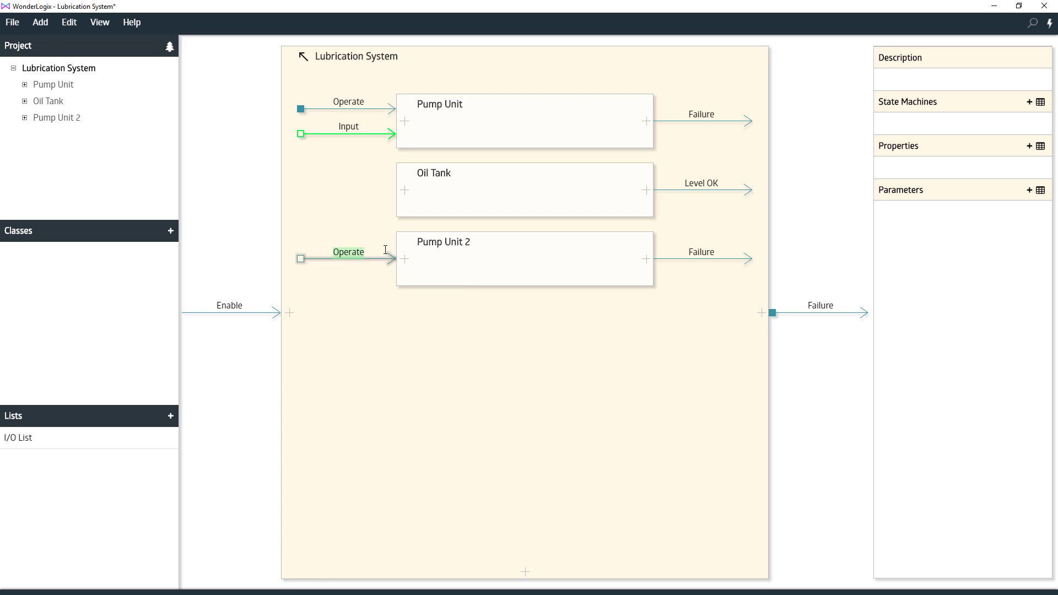
Step: Undo the new Pump Unit input and the addition of the Pump Unit 2 copy
key("ctrl+z")
key("ctrl+z")
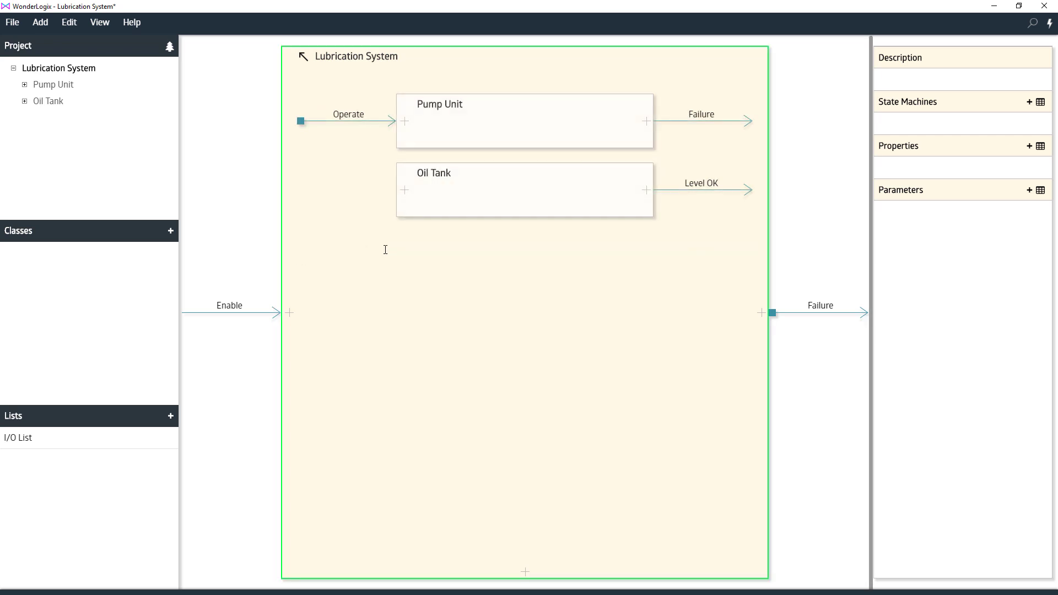
Step: Create a class from the Pump Unit component, keeping the class name Pump Unit and leaving the description empty
right_click(496, 130)
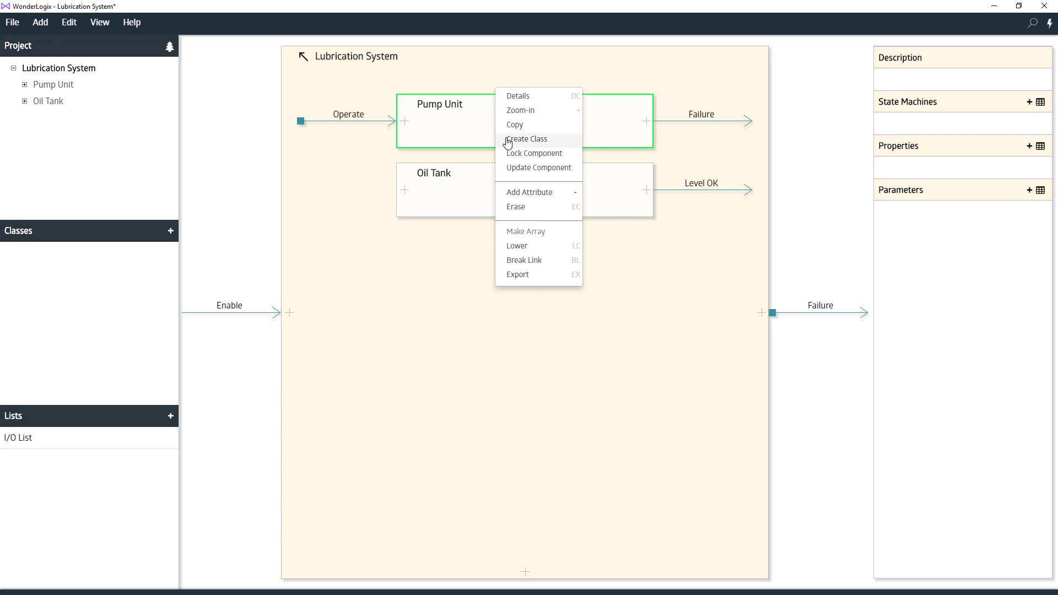
left_click(508, 143)
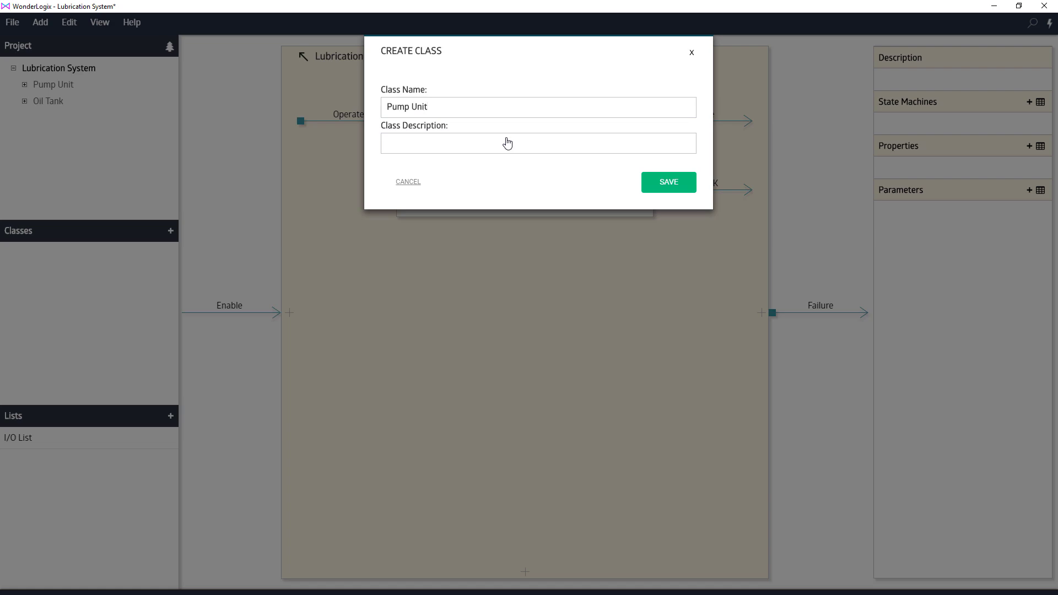
left_click(666, 186)
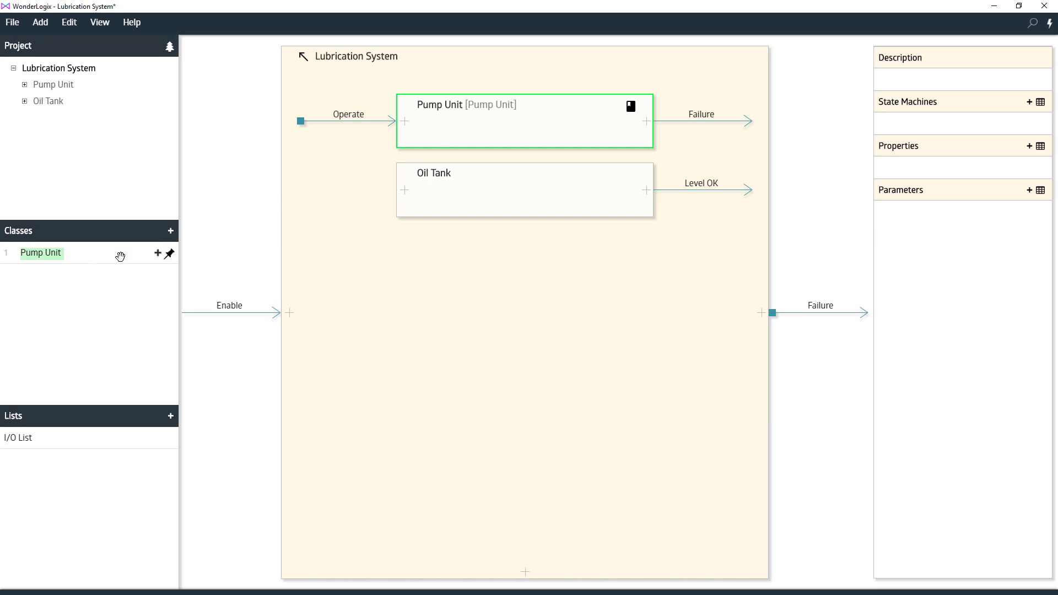
Step: Set up a single new instance of the Pump Unit class with the name Backup Pump Unit
left_click(157, 254)
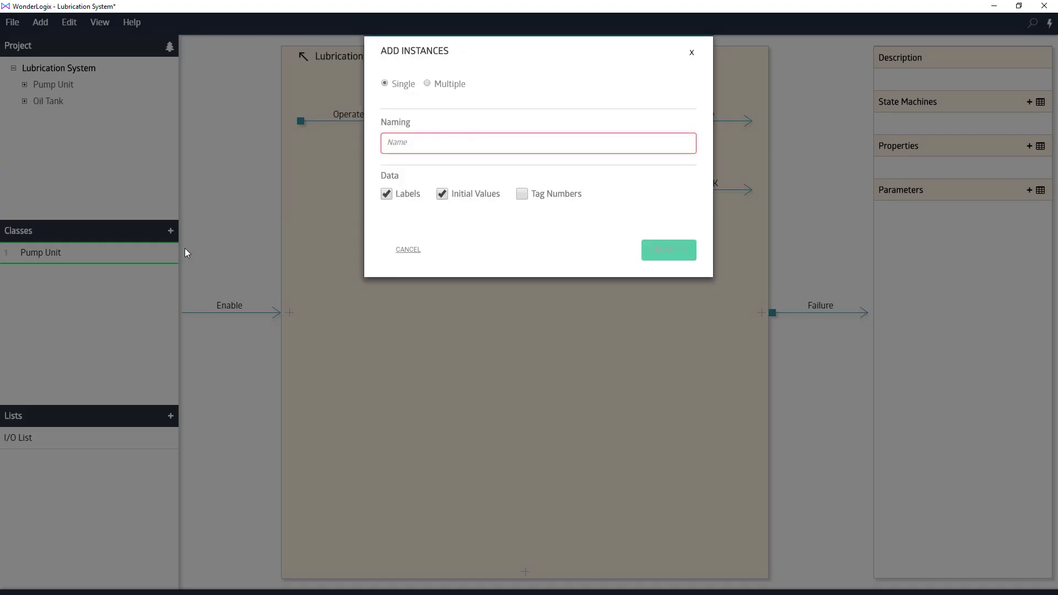
type("Backup Pump Unit")
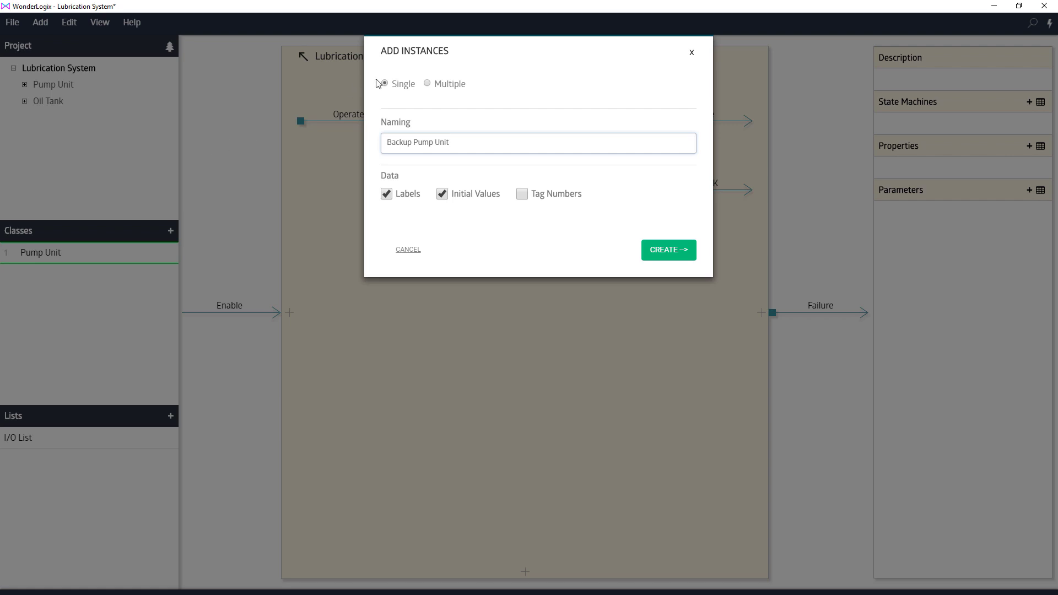
left_click(453, 88)
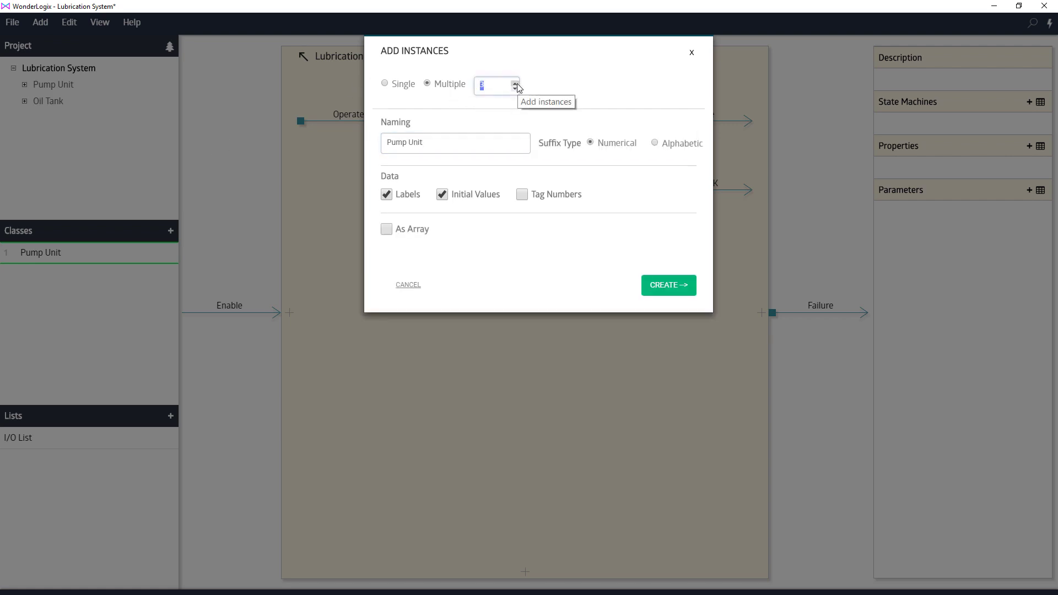
left_click(515, 83)
left_click(515, 84)
left_click(515, 83)
left_click(405, 88)
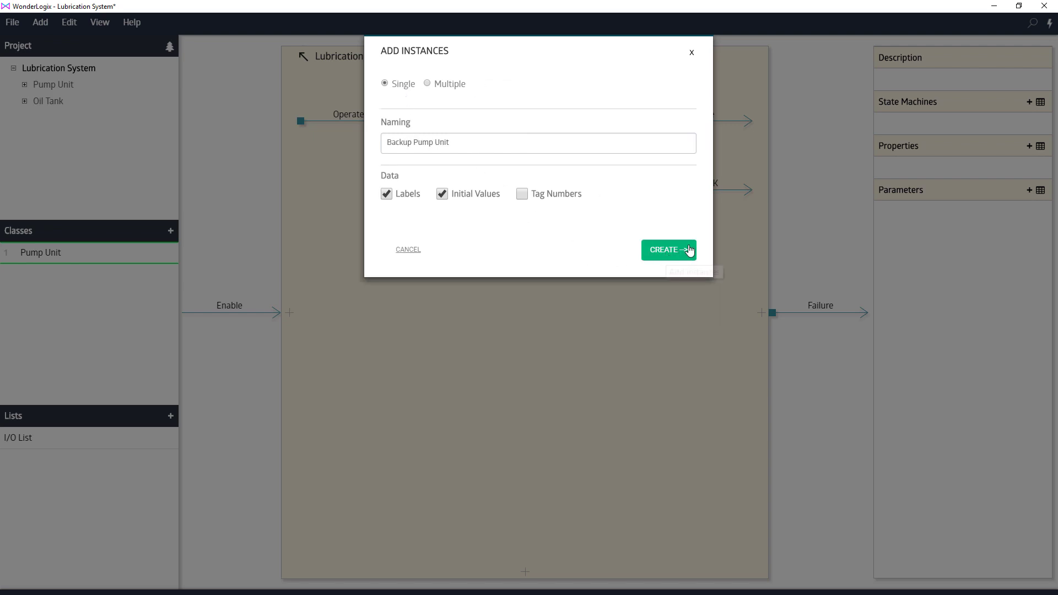
Step: Create the single Backup Pump Unit instance with labels and initial values included
left_click(668, 257)
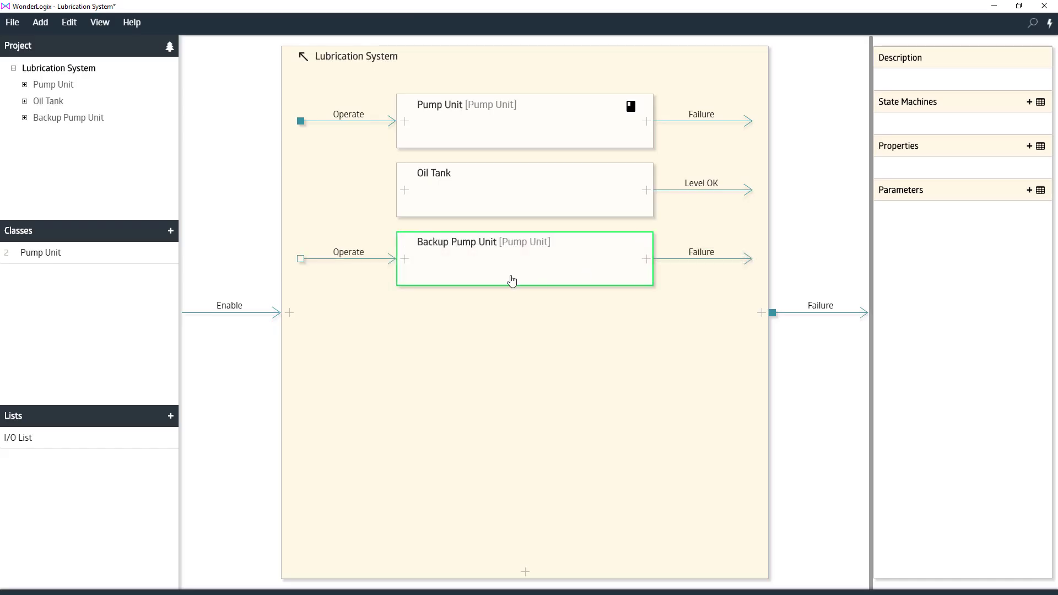
Step: Rename the original Pump Unit component to Main Pump Unit and save its details
left_click(439, 103)
double_click(439, 102)
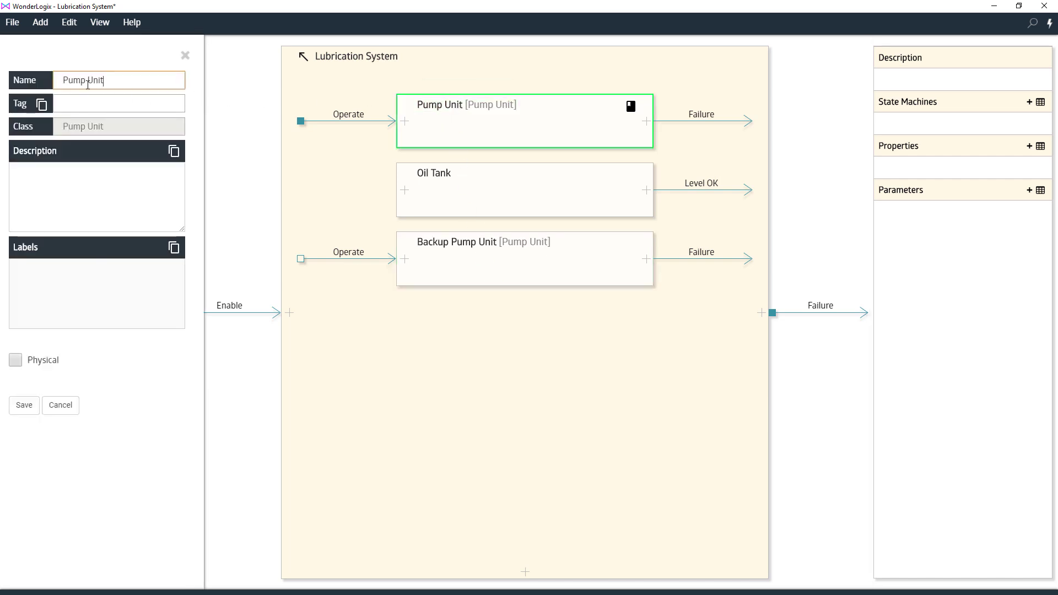
type("Main")
left_click(24, 406)
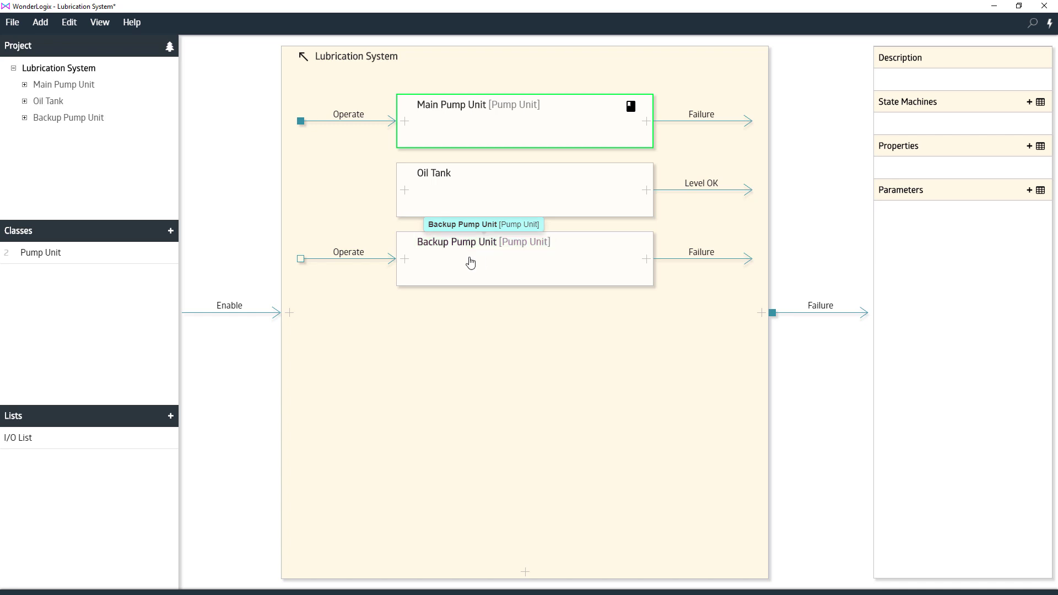
Step: Add an input named Input to the Main Pump Unit and undo that addition
left_click(405, 139)
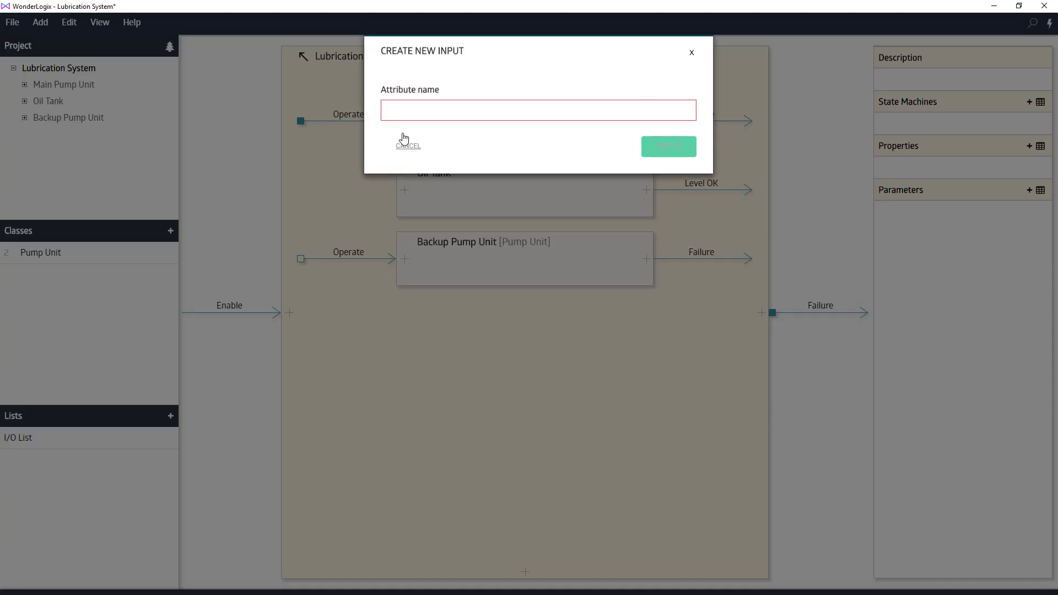
type("Ini")
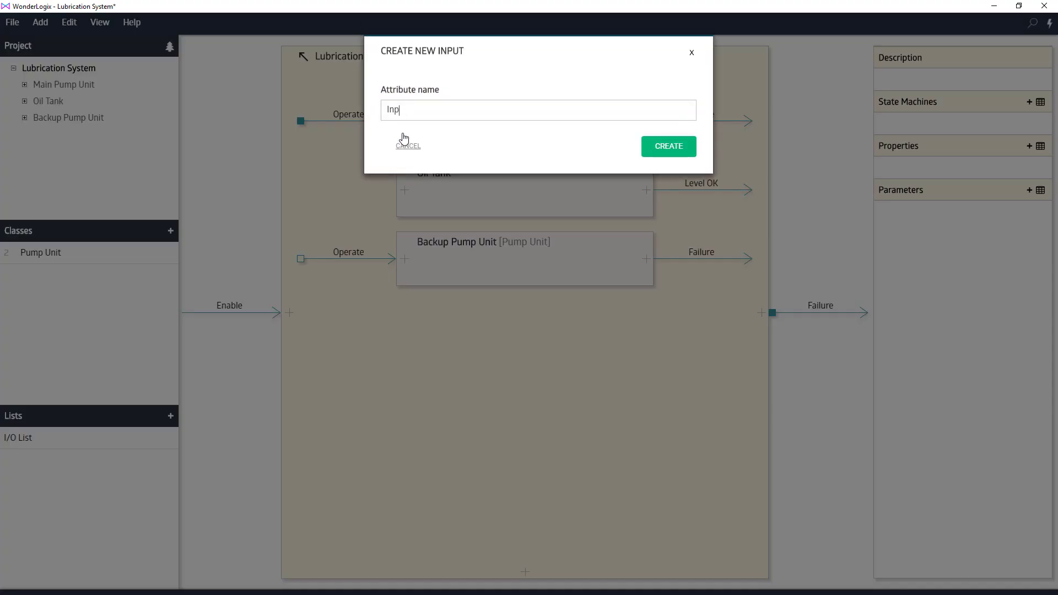
type("ut")
key("Return")
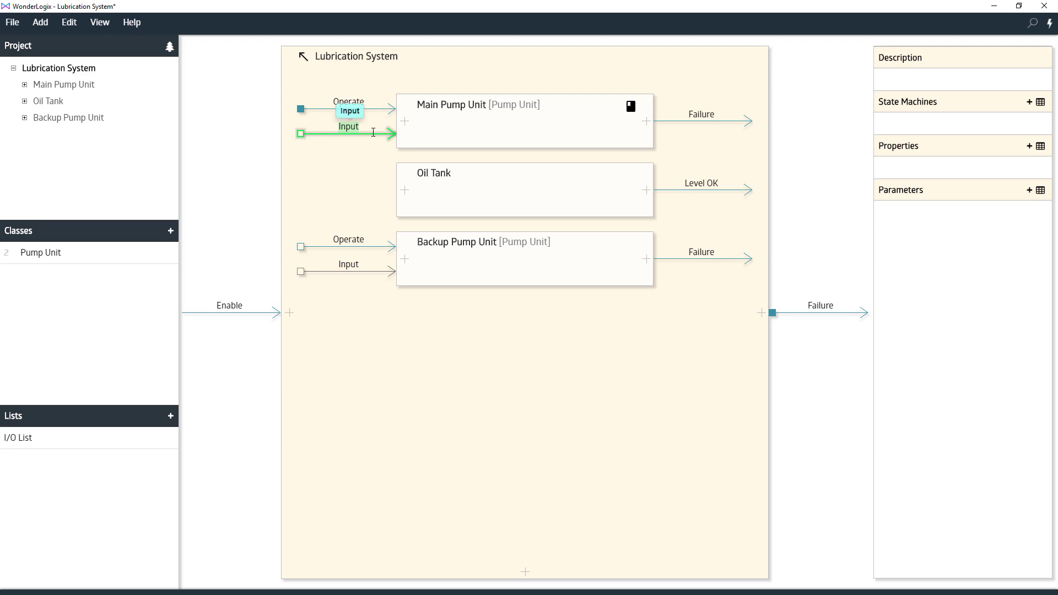
key("ctrl+z")
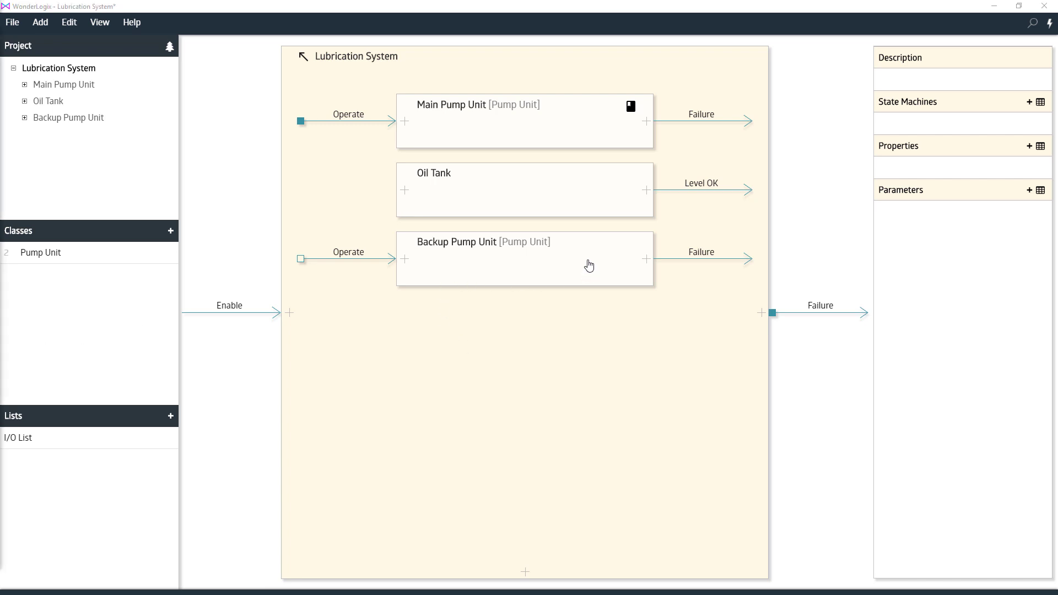
Step: Look inside the Main Pump Unit and the Backup Pump Unit to compare their internal components
double_click(525, 127)
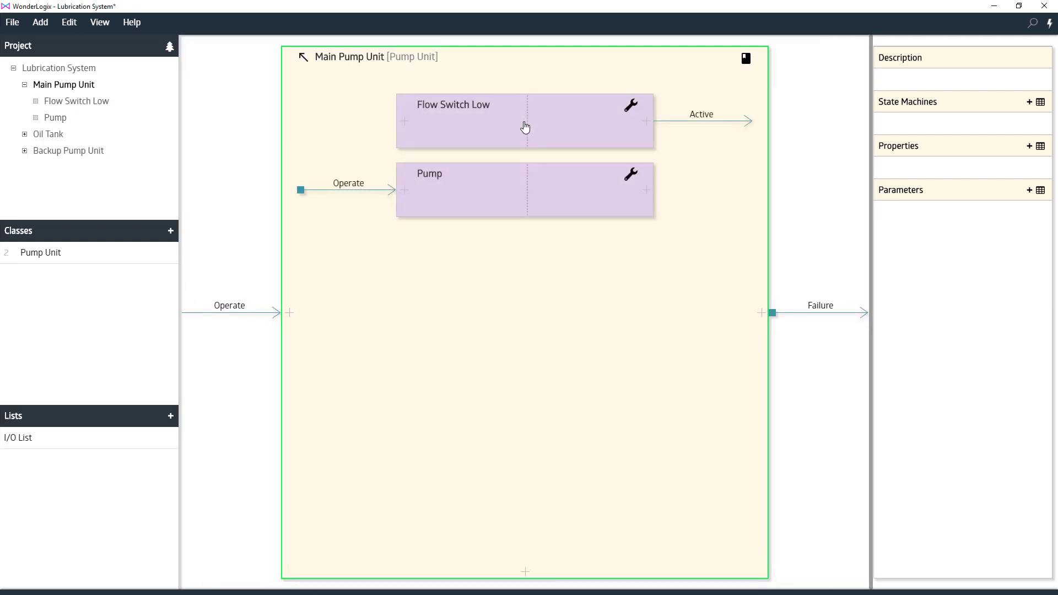
left_click(304, 57)
left_click(516, 275)
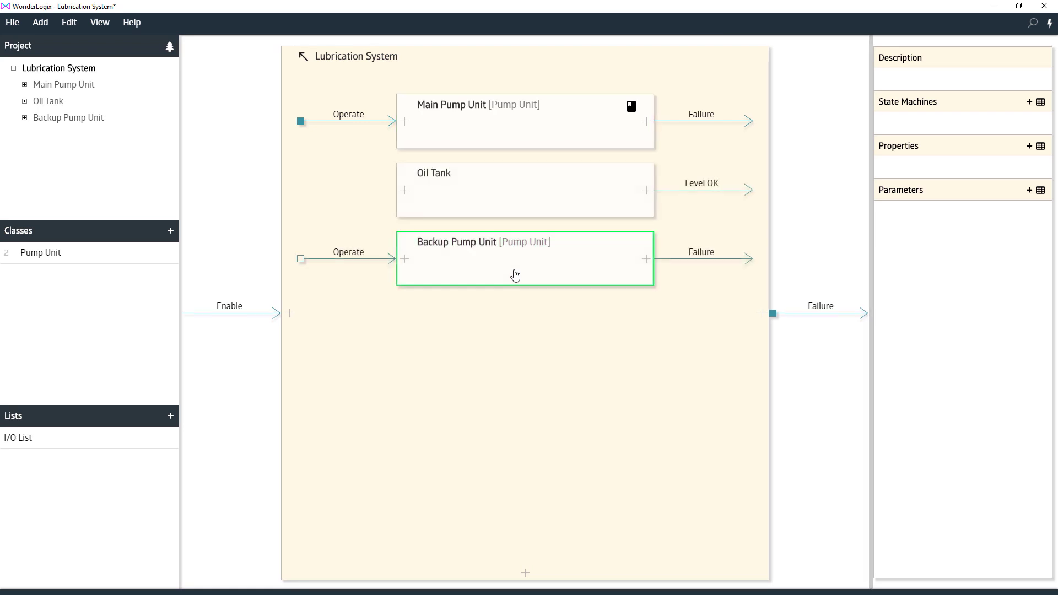
double_click(515, 275)
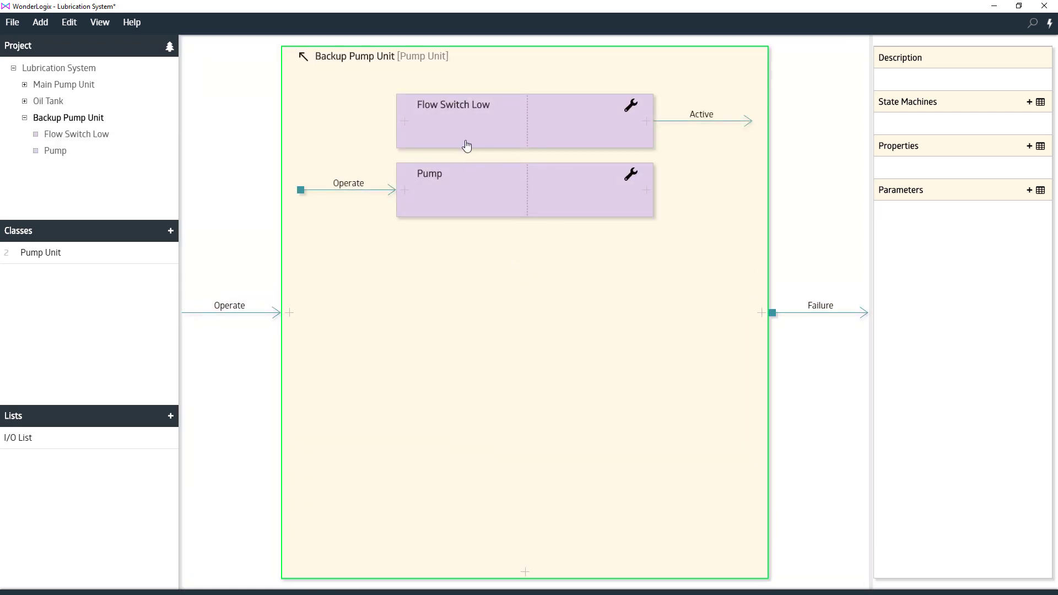
left_click(303, 59)
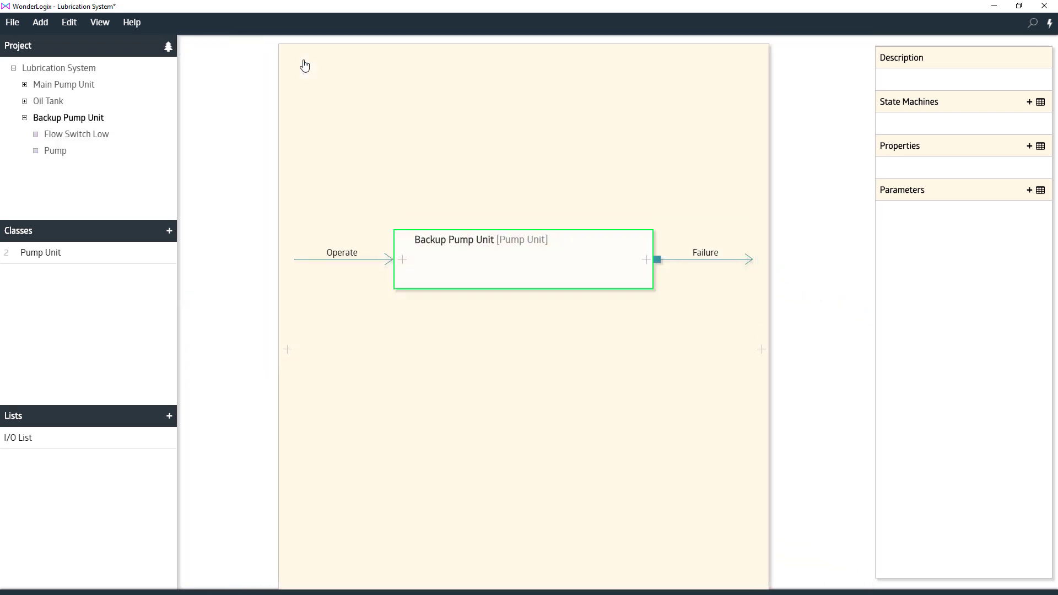
Step: Add an input named Input2 to the Flow Switch Low inside the Main Pump Unit
double_click(471, 198)
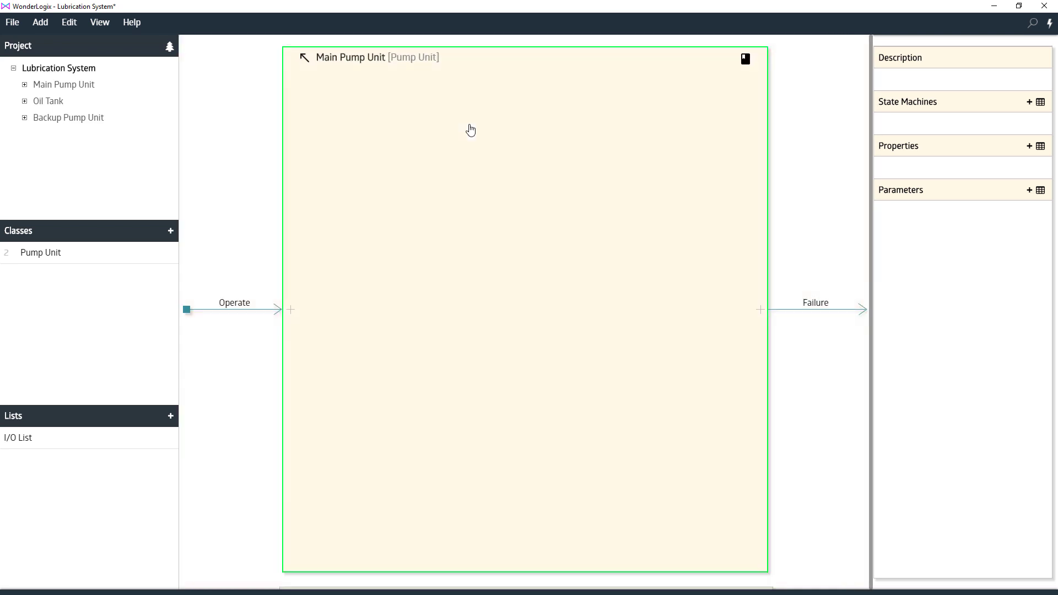
left_click(407, 130)
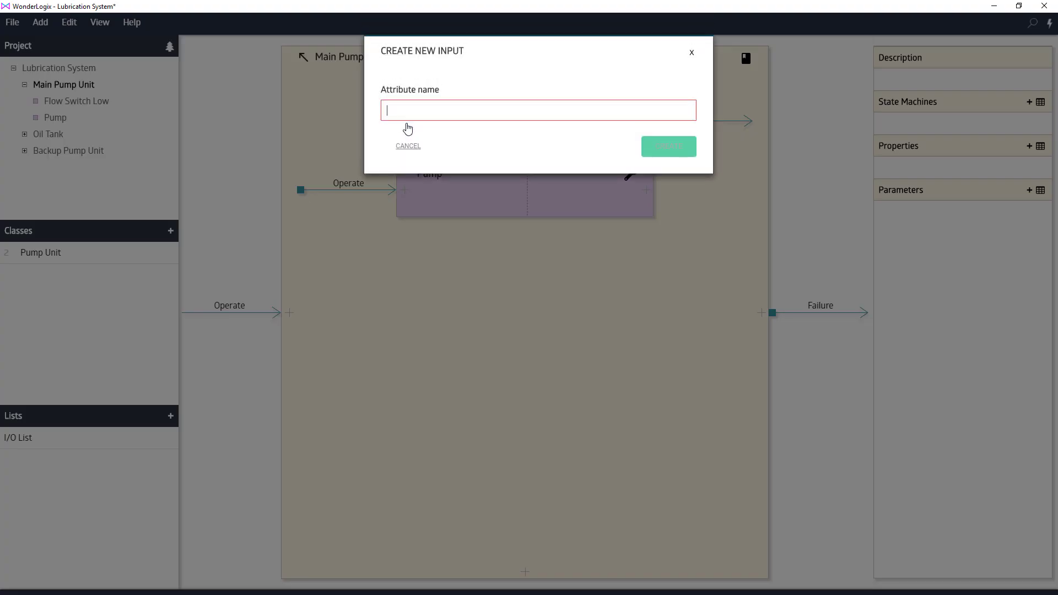
type("input")
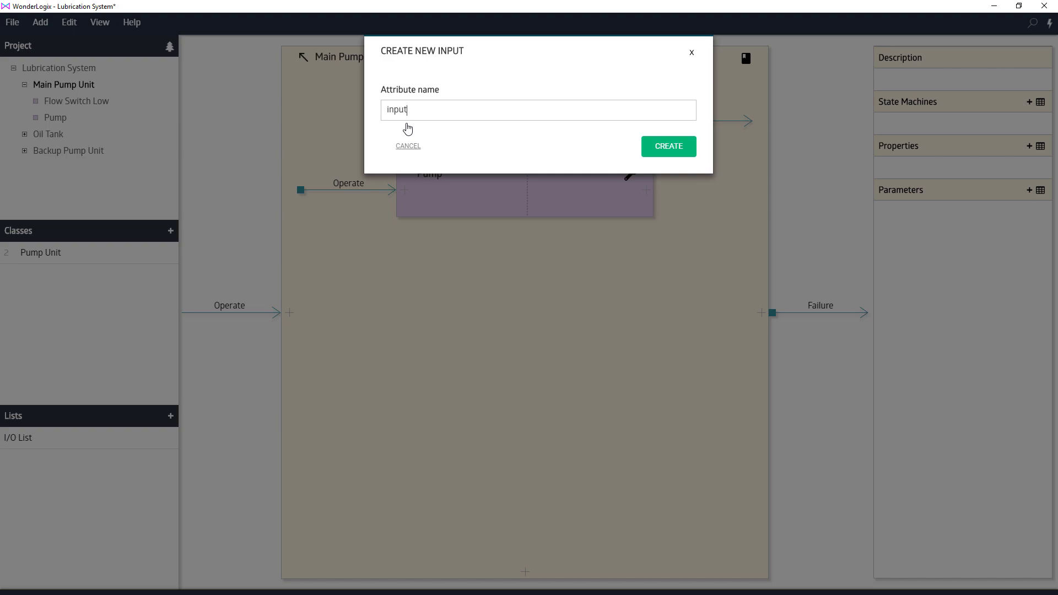
type("2")
key("Return")
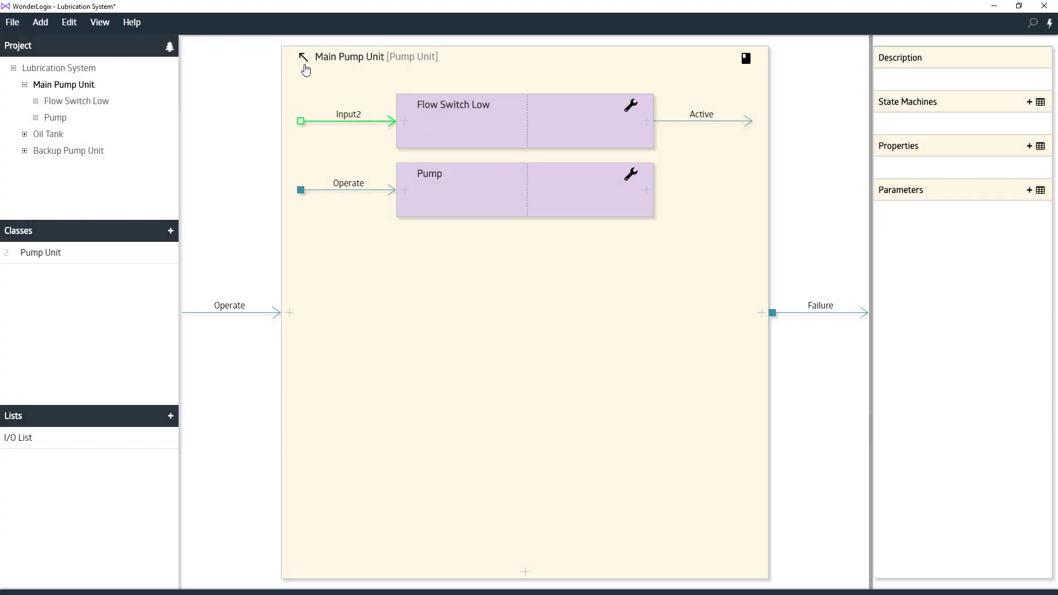
Step: Delete Input2 from the Flow Switch Low inside the Backup Pump Unit and check the same component in the Main Pump Unit
left_click(45, 151)
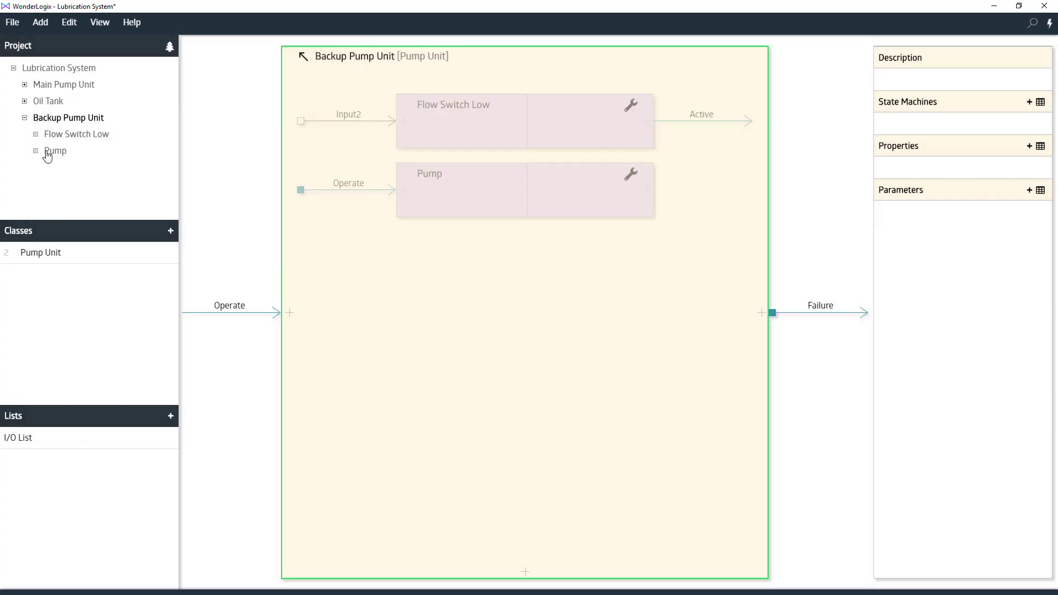
left_click(349, 121)
key("Delete")
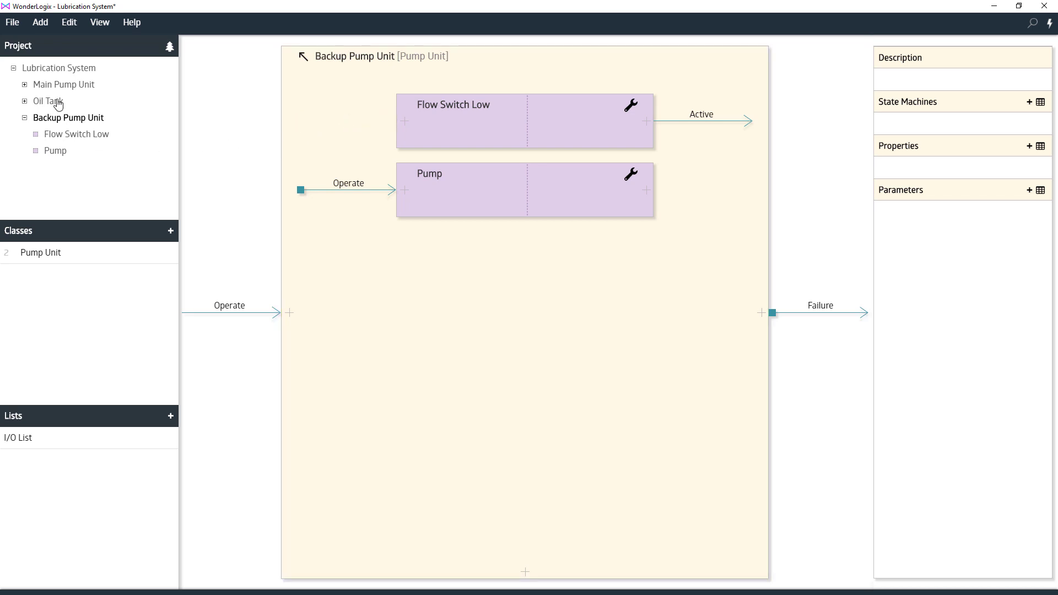
left_click(57, 86)
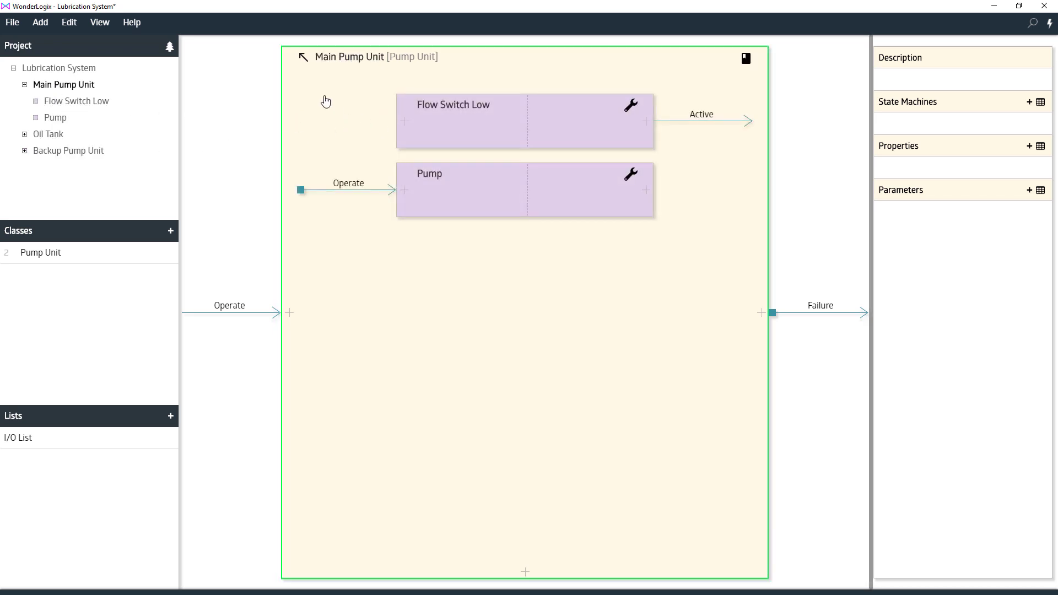
left_click(302, 57)
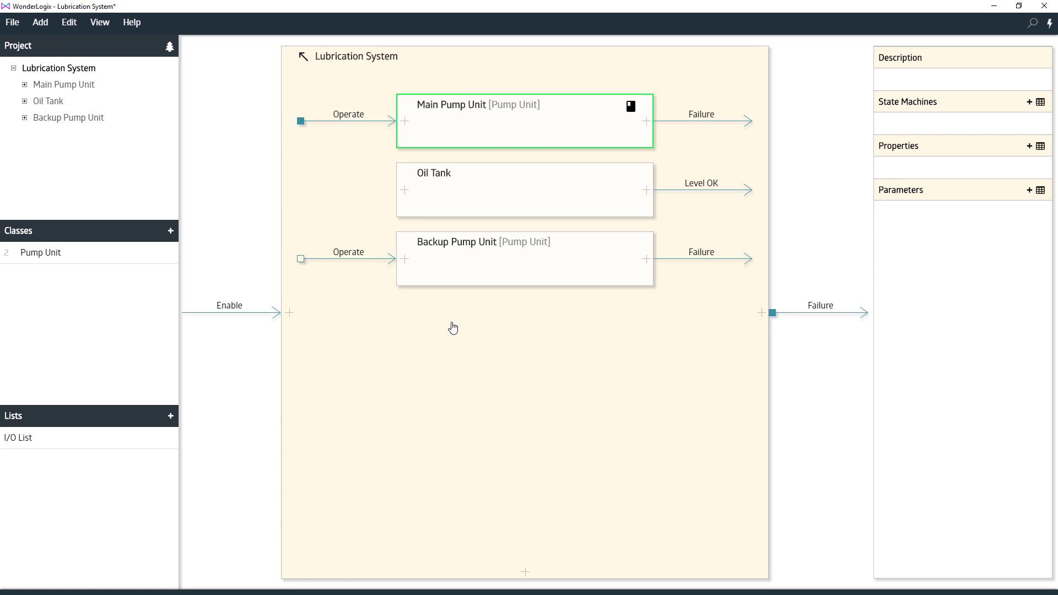
Step: Change the Lubrication System's Failure output condition so it reports Failure only while the Backup Pump Unit reports Failure
mouse_move(817, 310)
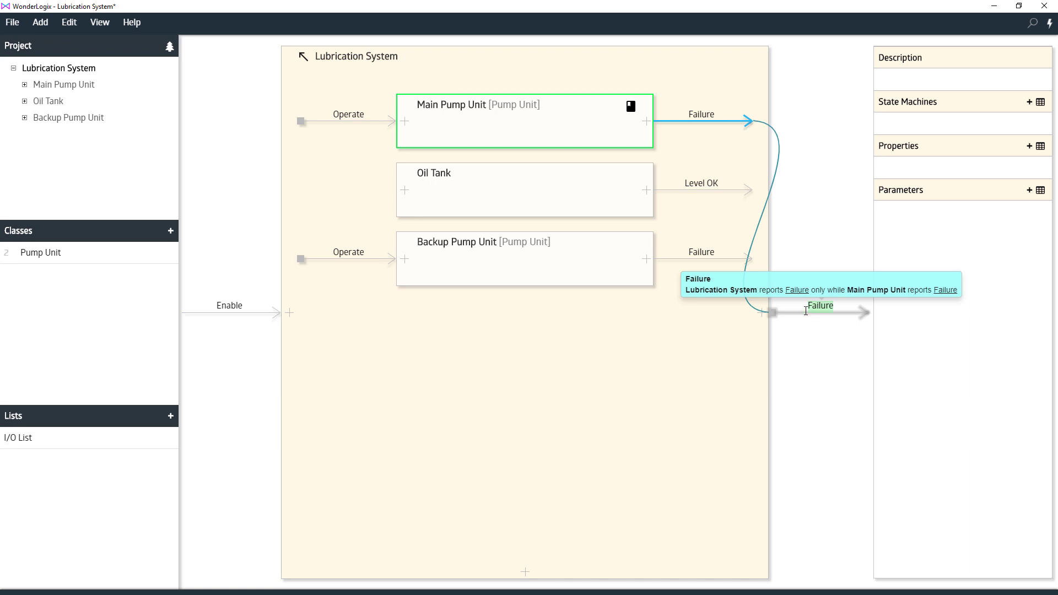
left_click(772, 312)
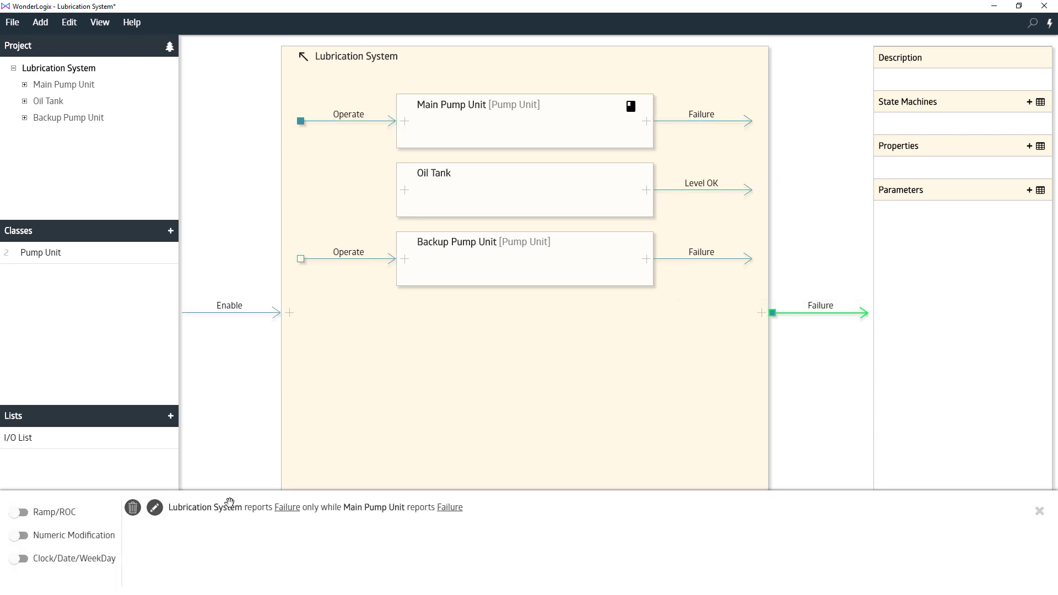
left_click(155, 511)
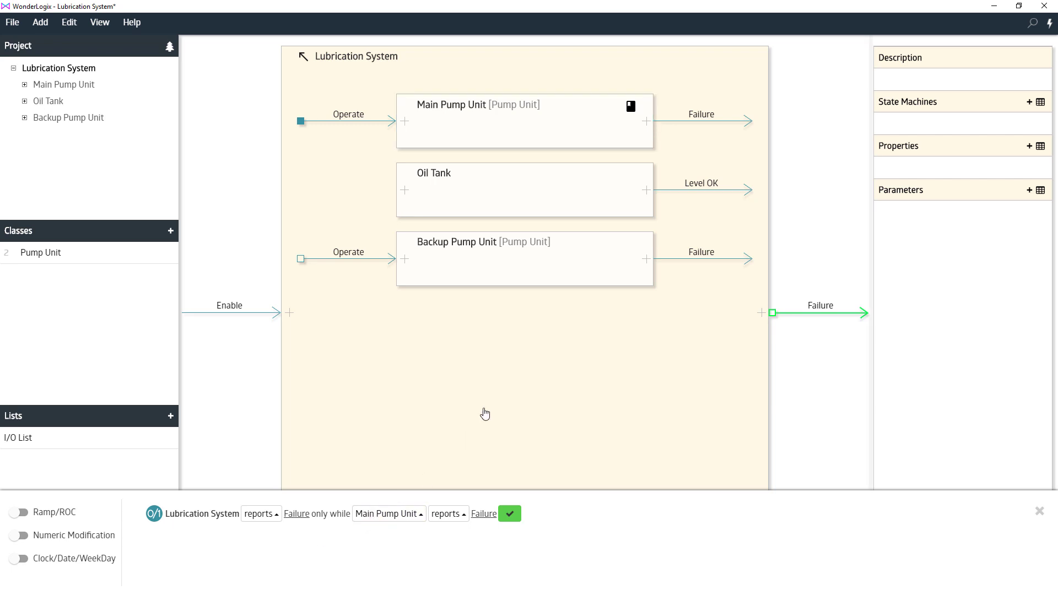
left_click(467, 309)
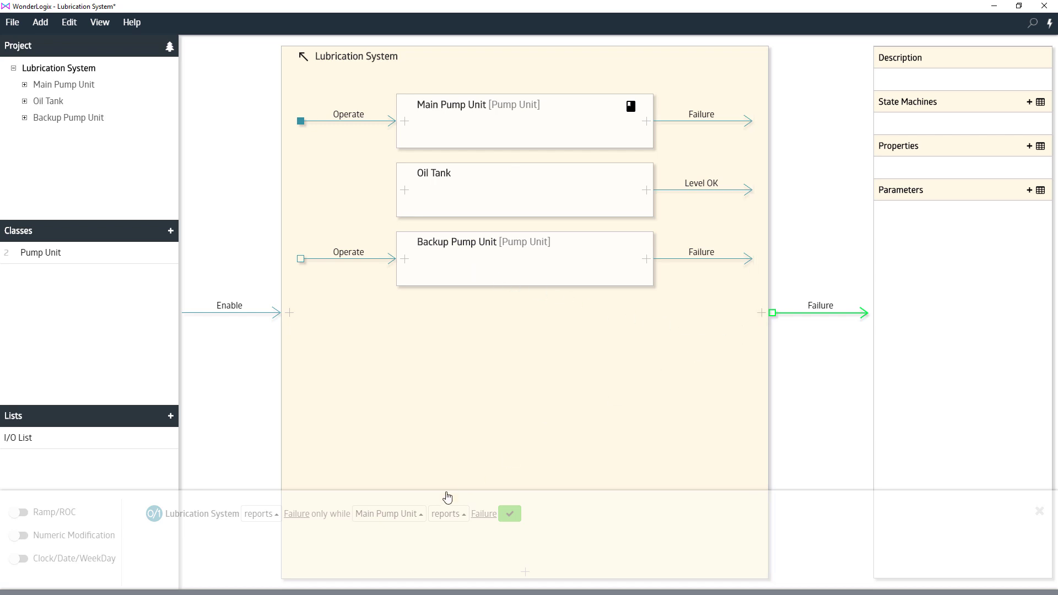
left_click(389, 515)
left_click(390, 492)
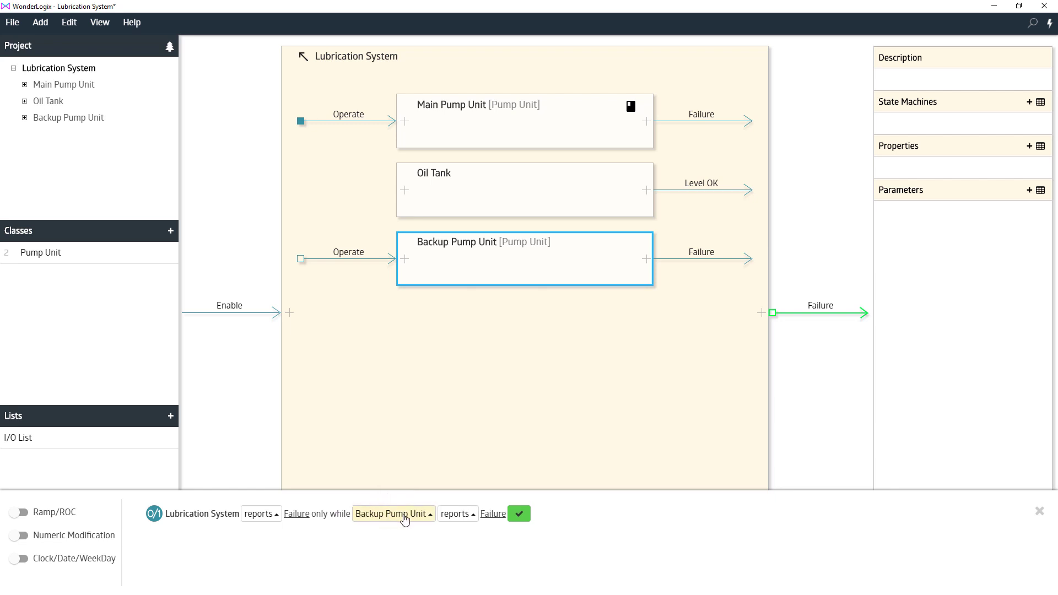
left_click(521, 516)
left_click(1040, 512)
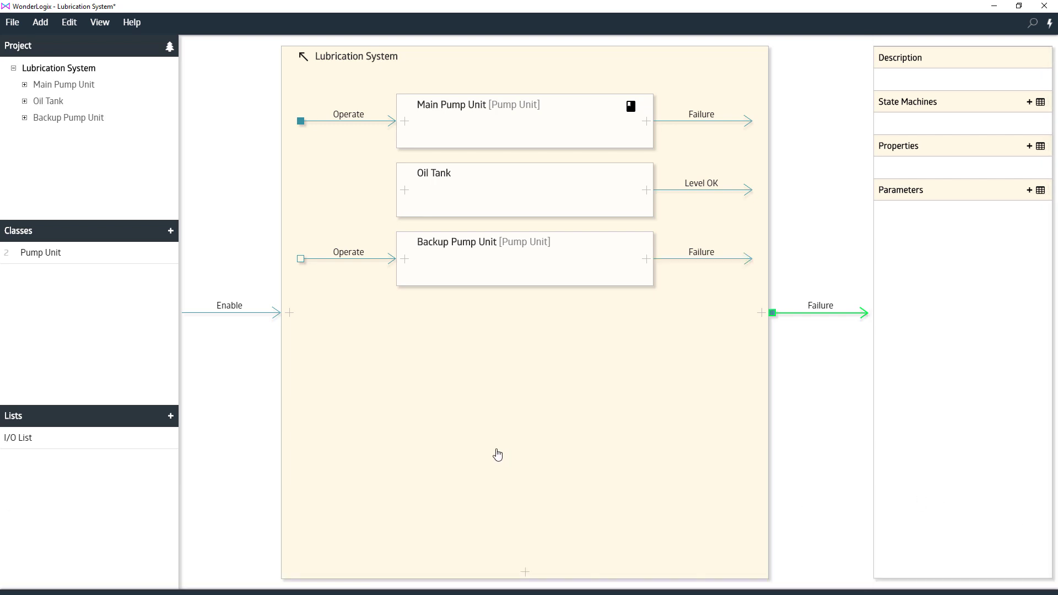
Step: Define the Backup Pump Unit's Operate input condition so it operates only while the Main Pump Unit reports Failure
left_click(301, 259)
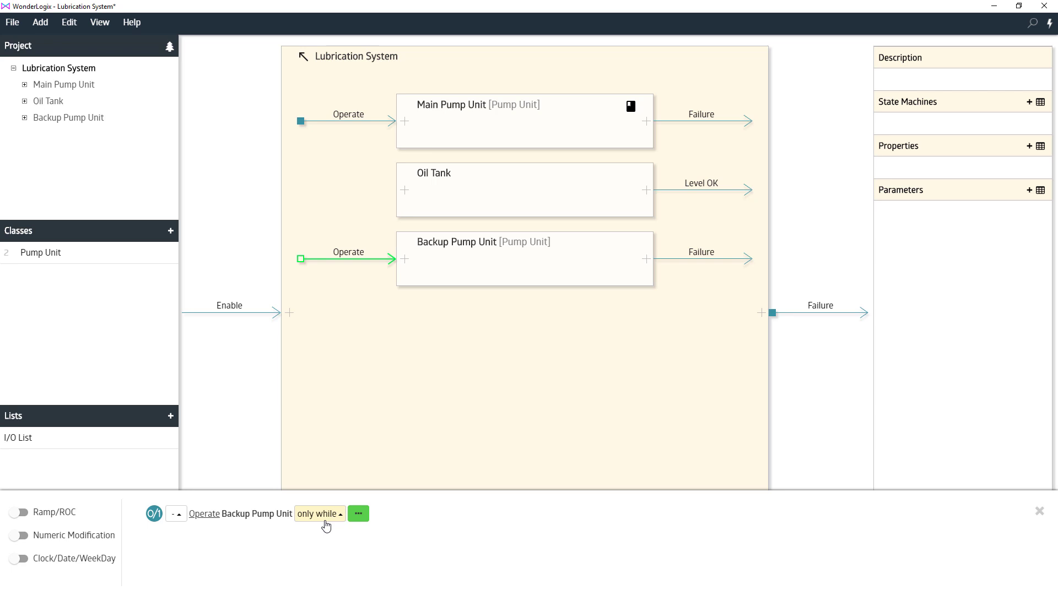
left_click(357, 514)
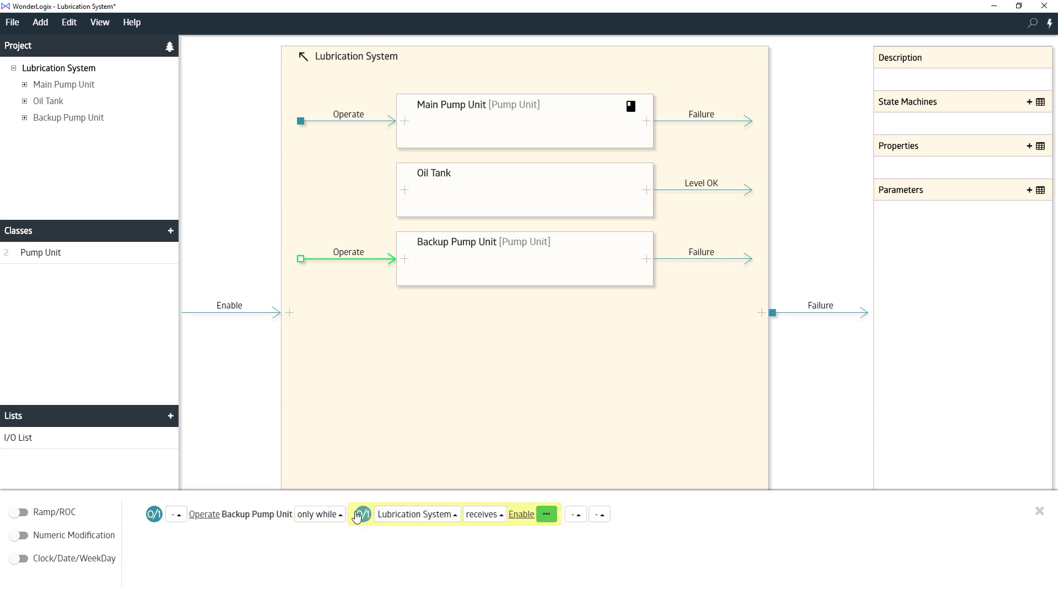
left_click(438, 518)
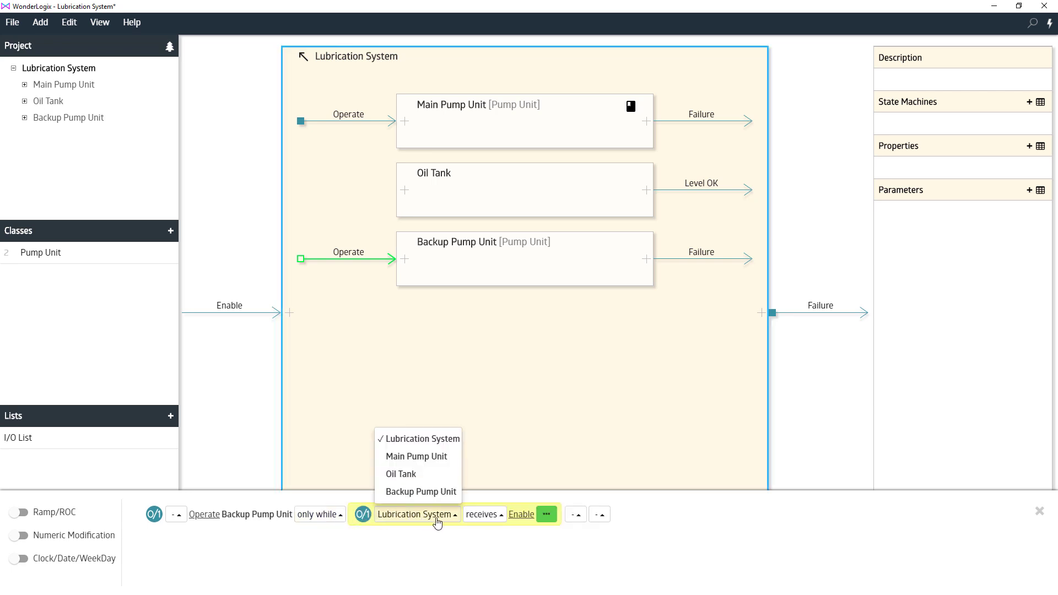
left_click(435, 457)
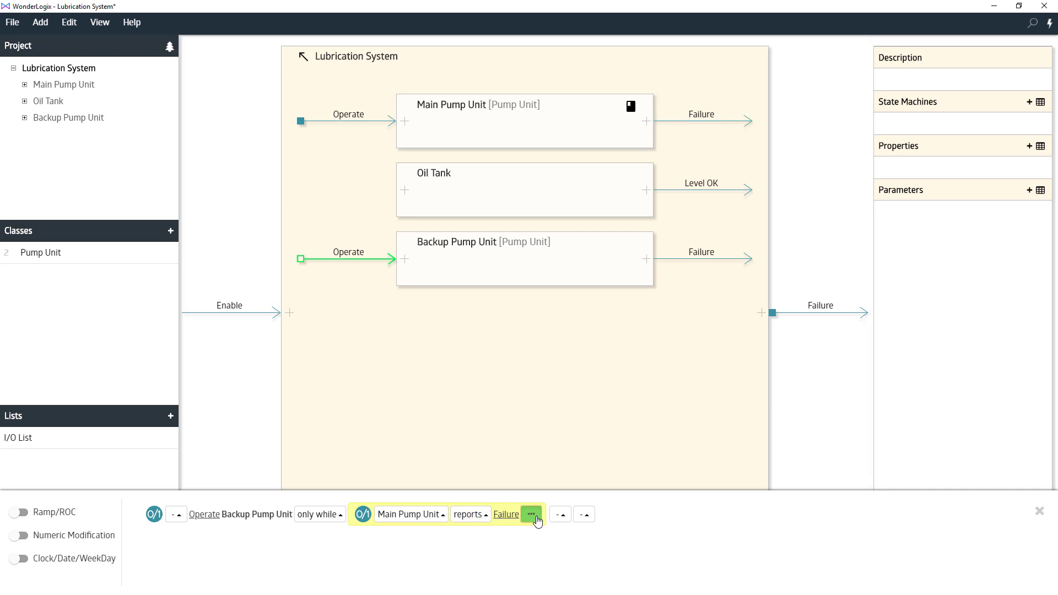
left_click(532, 516)
left_click(583, 514)
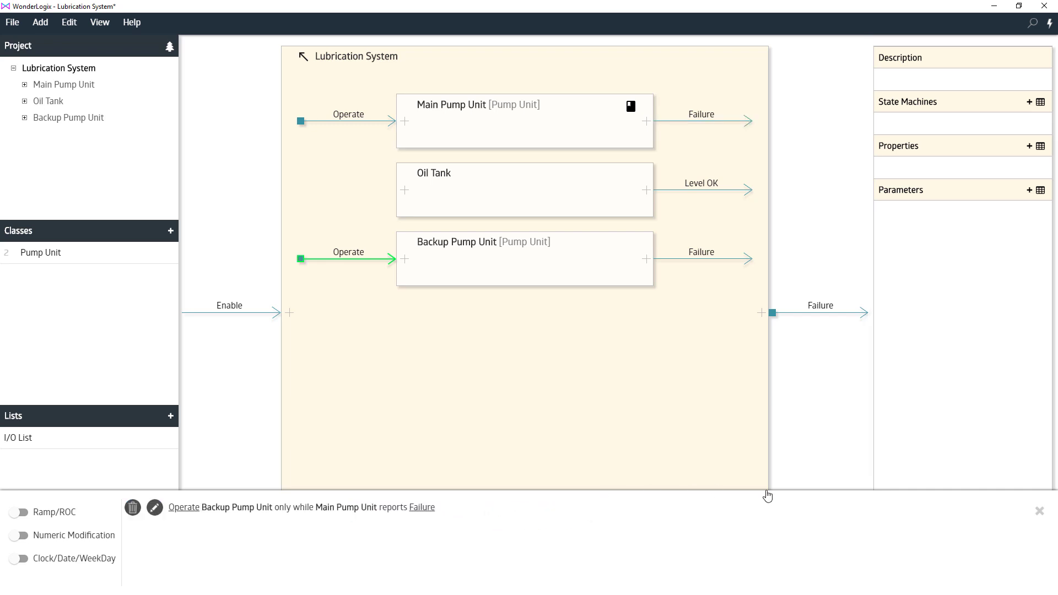
left_click(1039, 511)
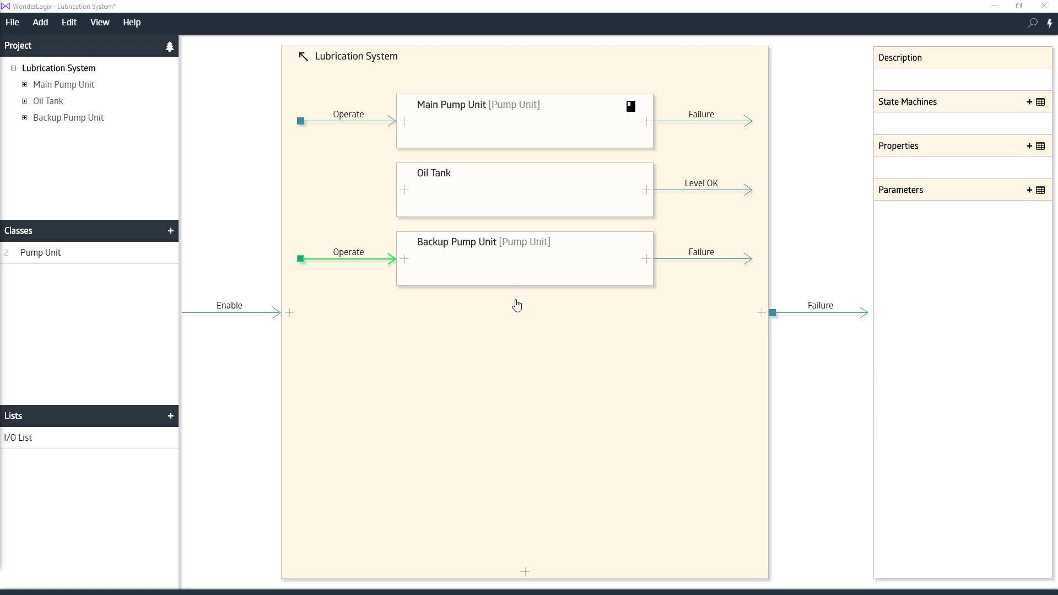
Step: Move the Backup Pump Unit between the Main Pump Unit and the Oil Tank, and review its Operate condition and the system's Failure condition
left_click_drag(514, 269, 510, 198)
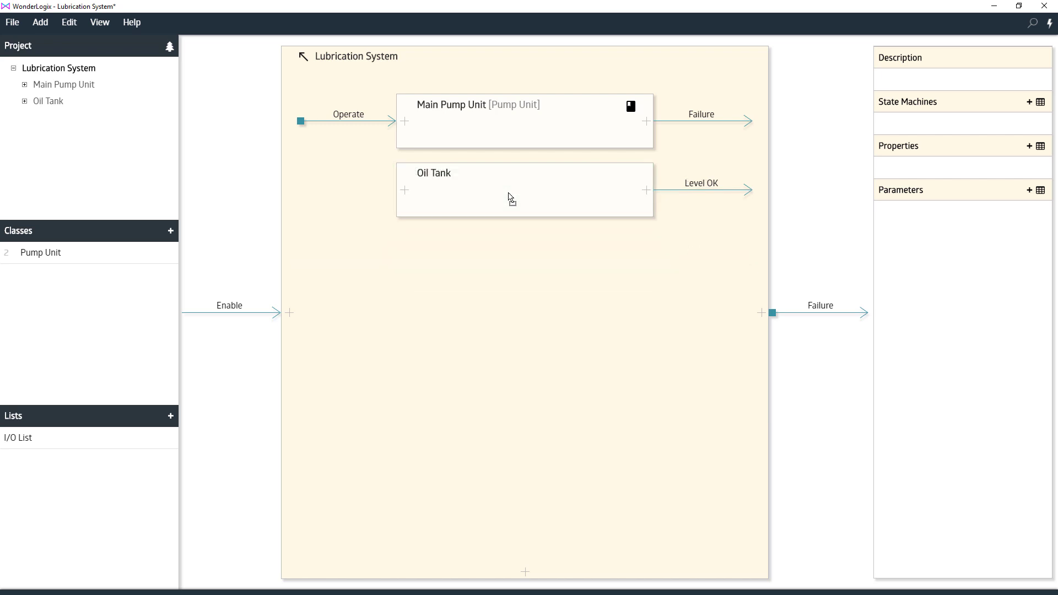
key("ctrl+z")
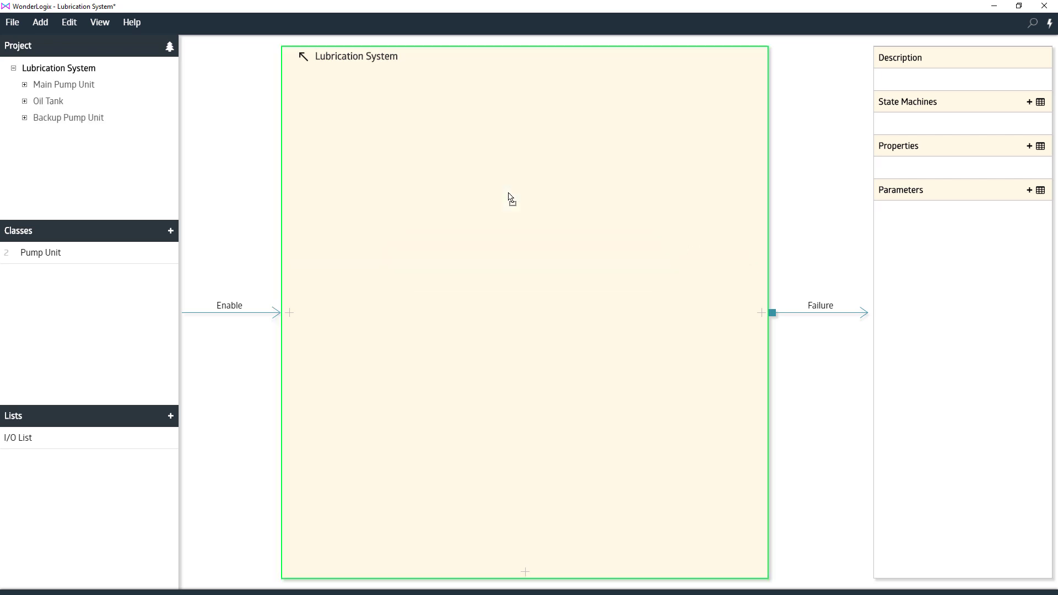
left_click(547, 272)
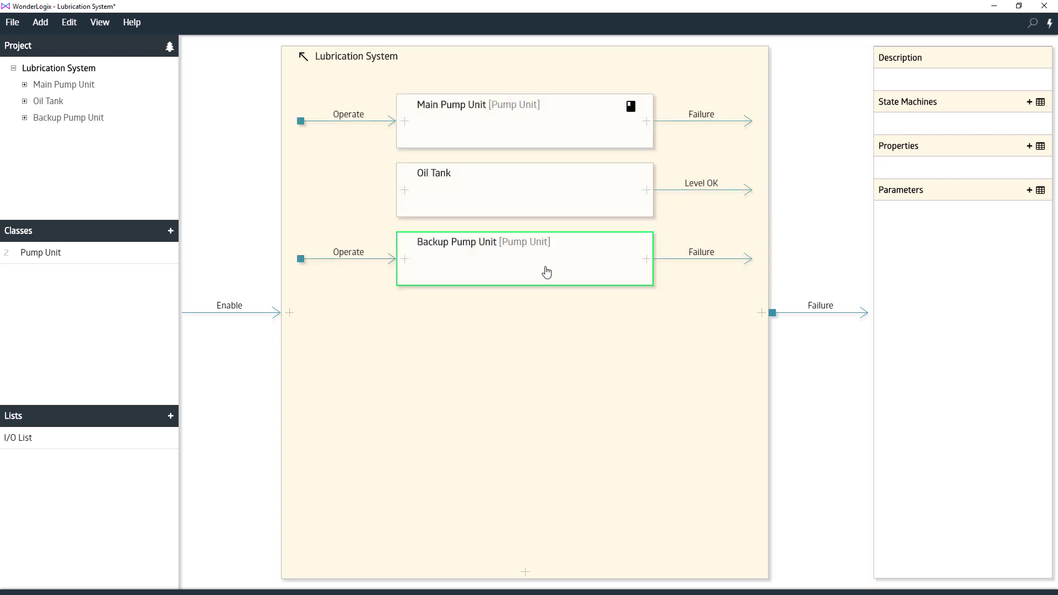
left_click_drag(546, 273, 549, 160)
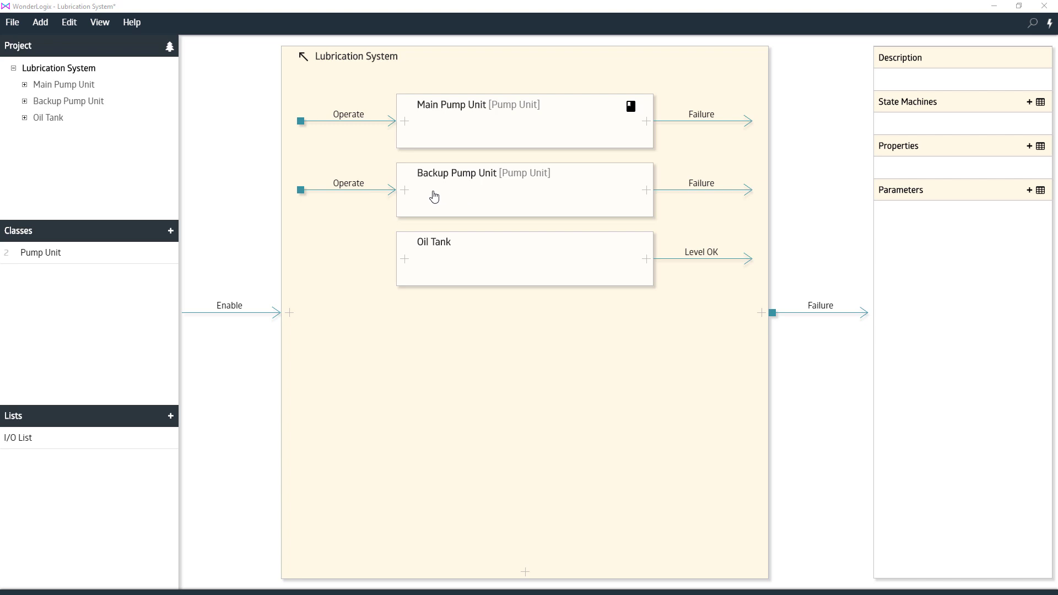
mouse_move(358, 185)
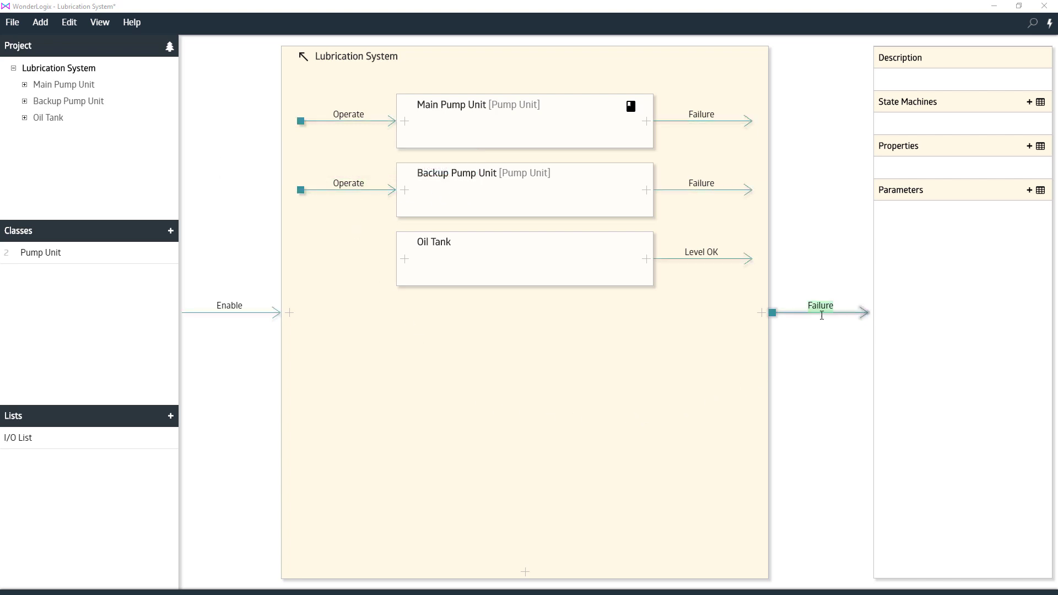
mouse_move(822, 309)
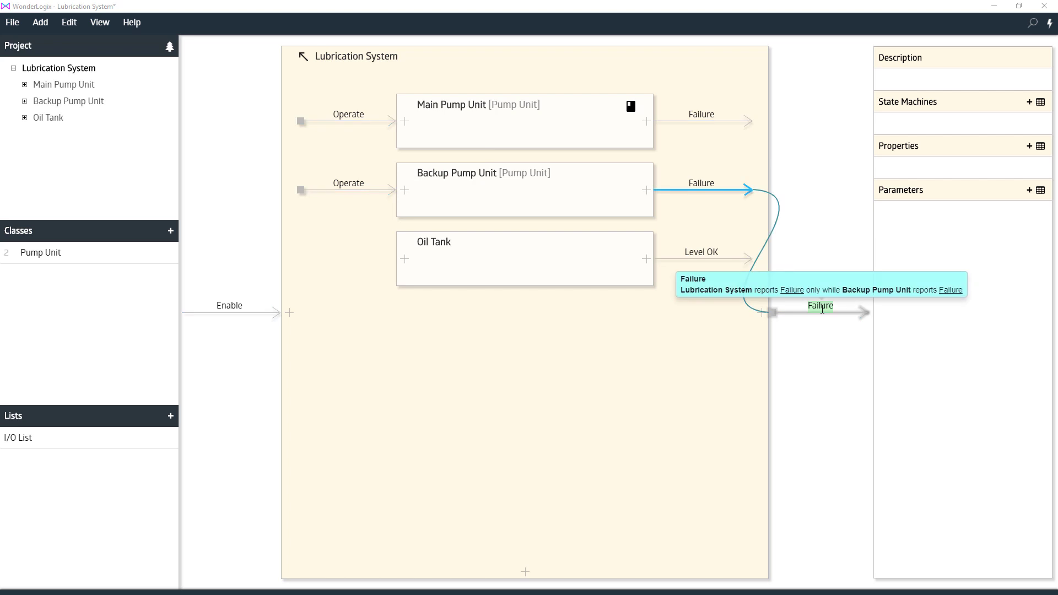